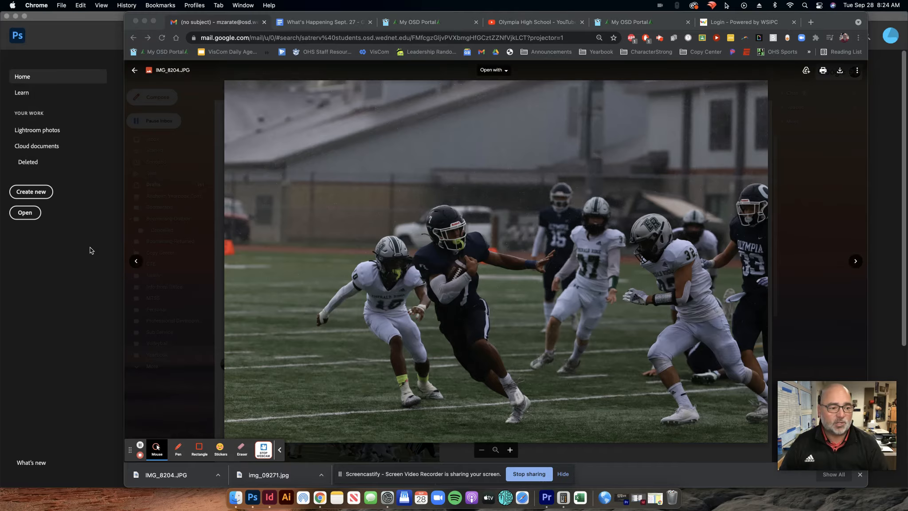
# Switch to Photoshop, open IMG_8204.JPG from the Downloads folder and collapse the Libraries panel
pyautogui.click(80, 241)
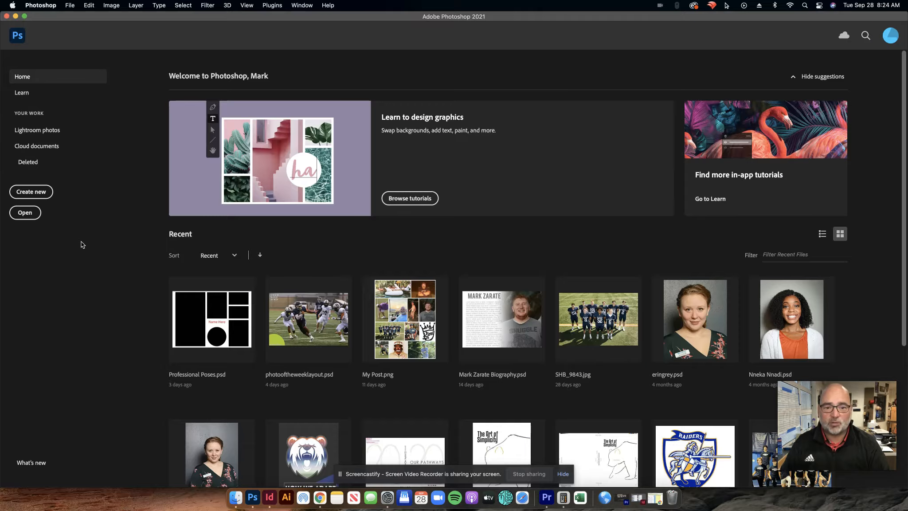
pyautogui.click(25, 213)
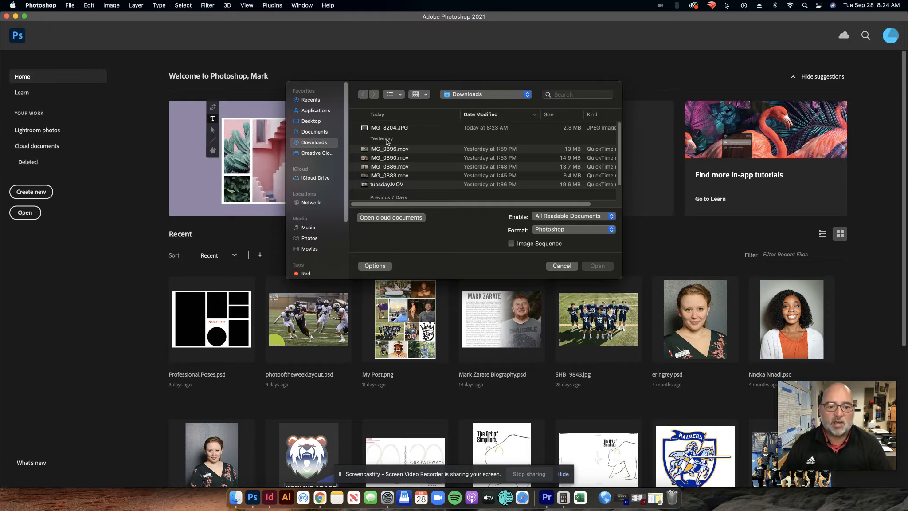
pyautogui.doubleClick(397, 127)
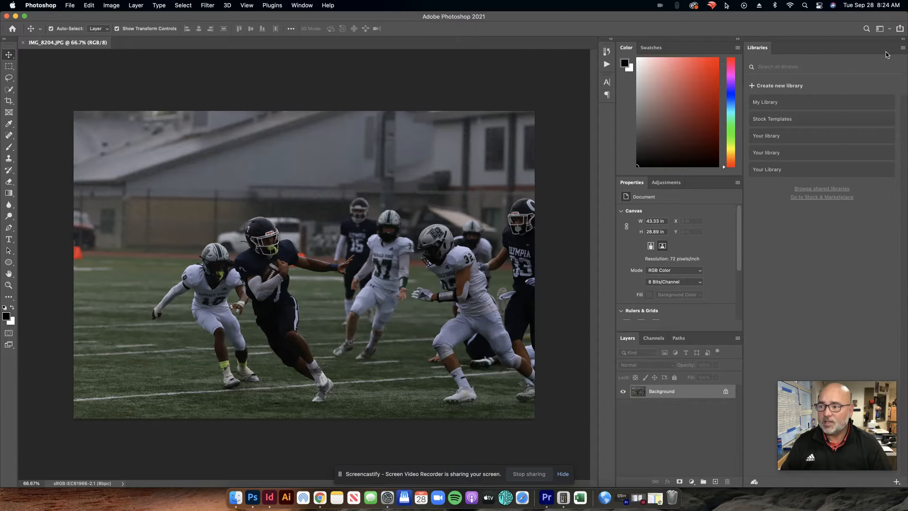
pyautogui.click(902, 39)
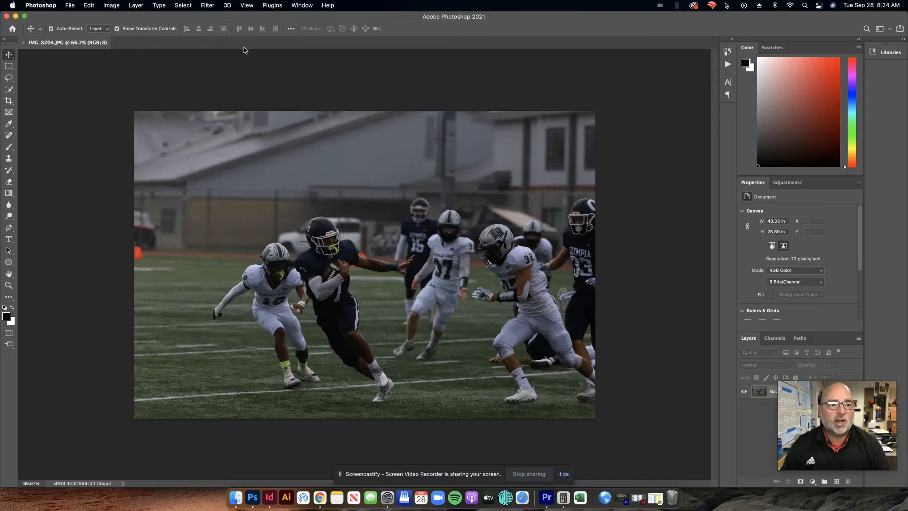
pyautogui.click(207, 5)
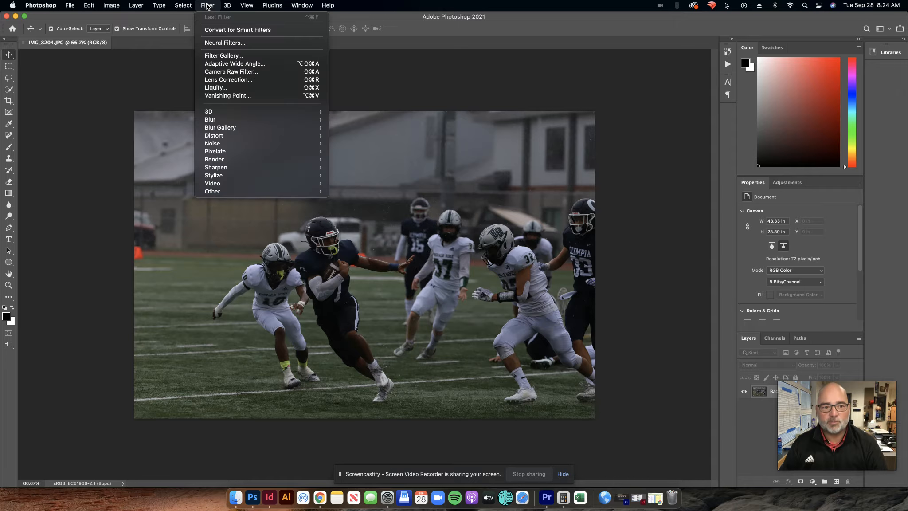
pyautogui.click(207, 5)
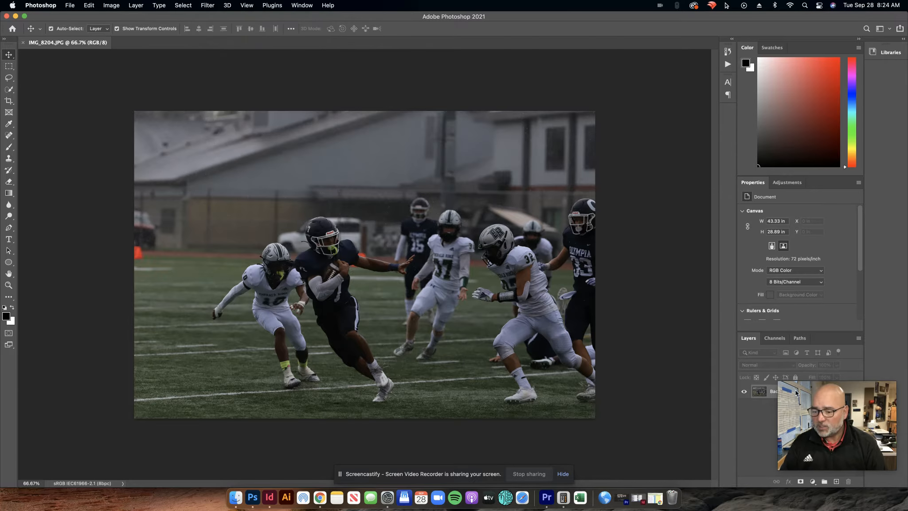
pyautogui.moveTo(811, 402); pyautogui.dragTo(815, 430)
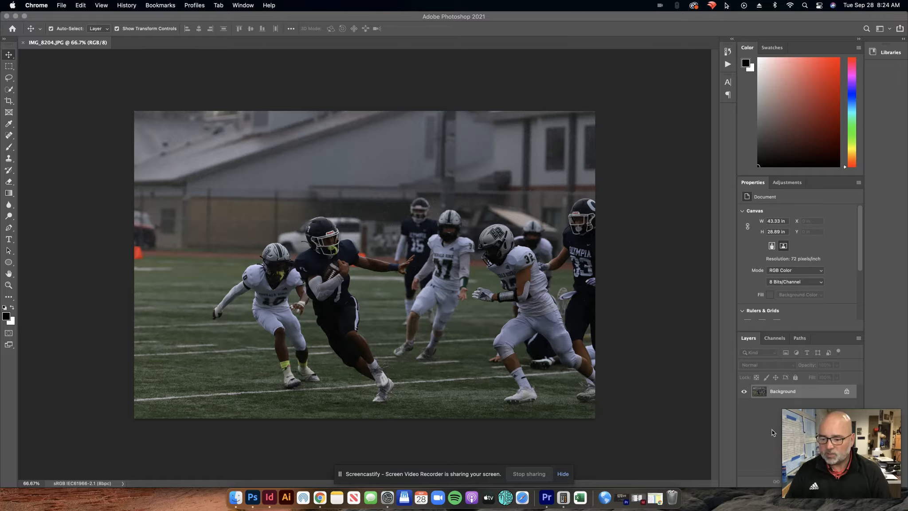
# Duplicate the Background layer and open the copy in the Camera Raw Filter
pyautogui.click(808, 389)
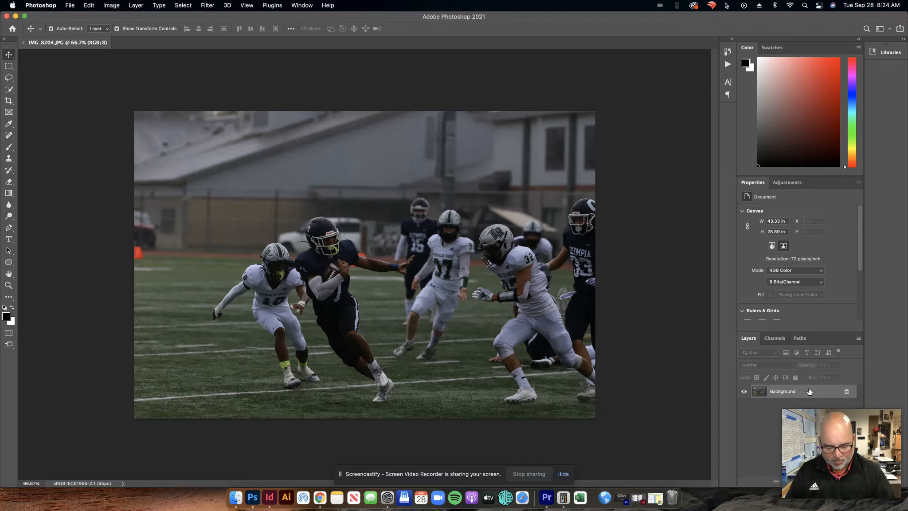
pyautogui.press('super+j')
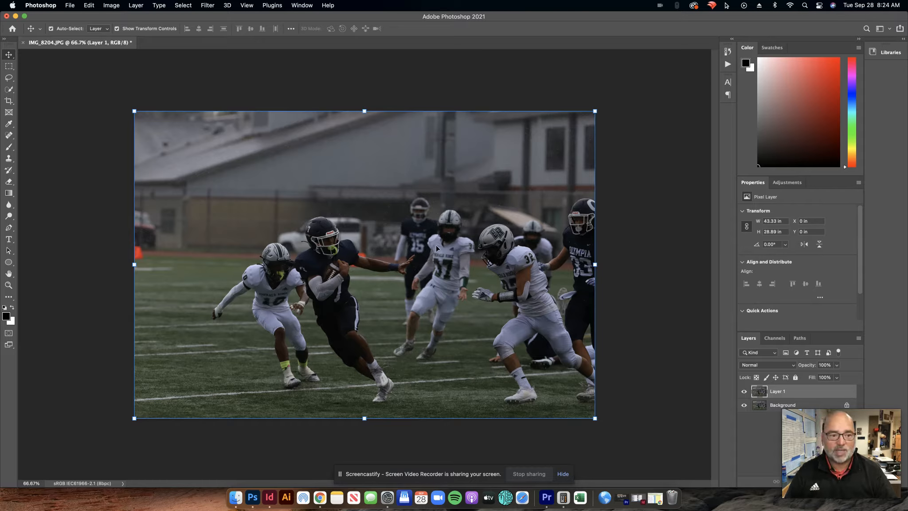
pyautogui.click(209, 5)
pyautogui.click(227, 71)
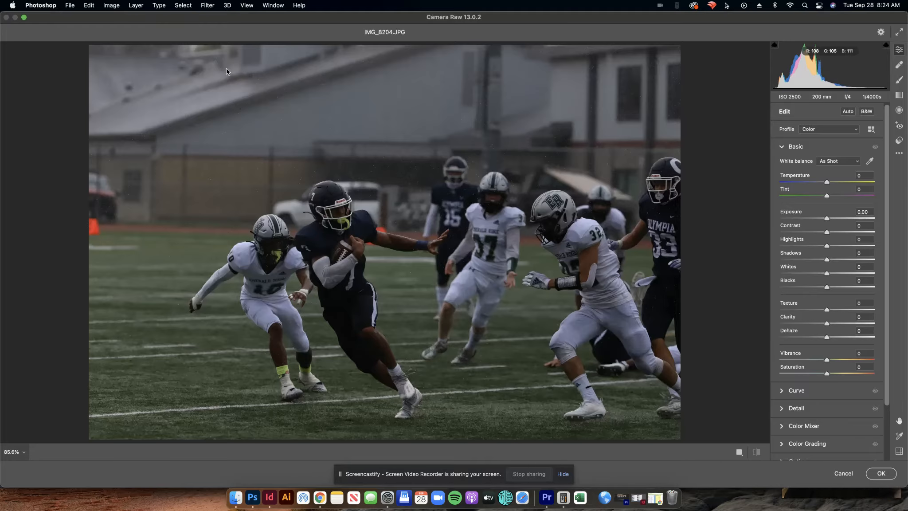
pyautogui.moveTo(336, 16)
pyautogui.mouseDown()
pyautogui.moveTo(328, 187)
pyautogui.moveTo(347, 19)
pyautogui.mouseUp()
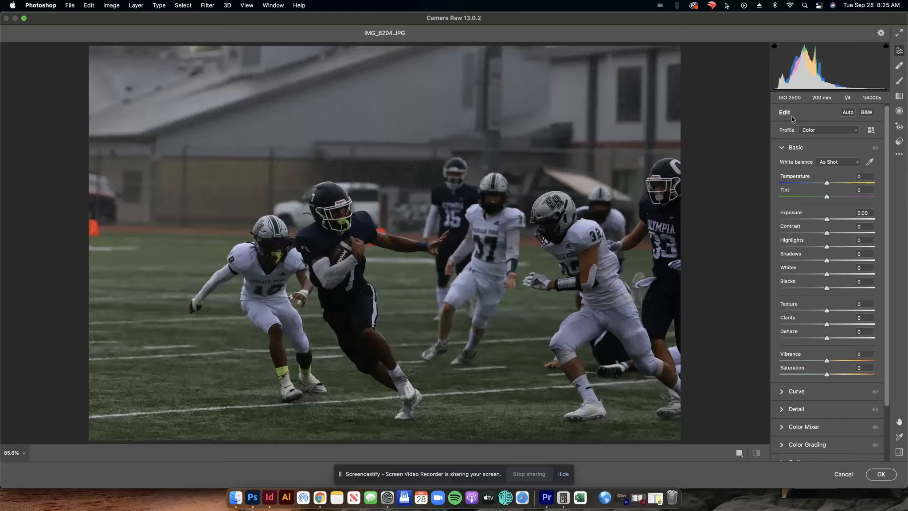
# Apply the automatic Basic adjustments to the photo, switching them off and on again to compare
pyautogui.click(781, 148)
pyautogui.click(782, 150)
pyautogui.click(847, 112)
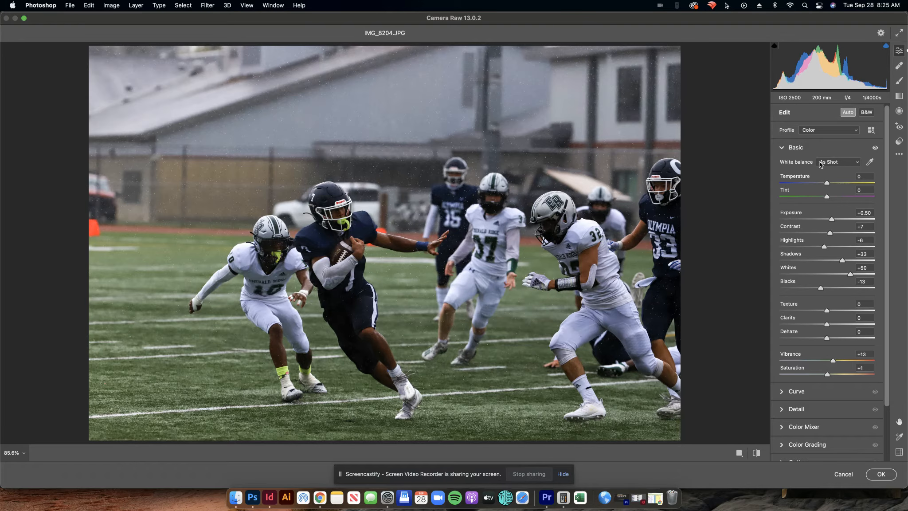
pyautogui.click(848, 112)
pyautogui.click(848, 113)
# Fine-tune the Basic adjustments to exposure +0.80, blacks -16 and saturation +7
pyautogui.moveTo(832, 223); pyautogui.dragTo(835, 223)
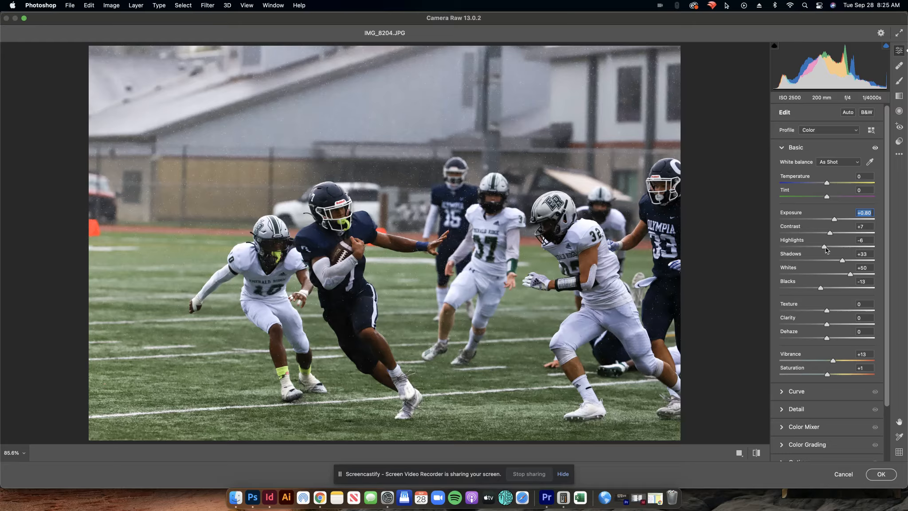
pyautogui.moveTo(820, 287)
pyautogui.mouseDown()
pyautogui.moveTo(805, 288)
pyautogui.moveTo(819, 288)
pyautogui.mouseUp()
pyautogui.click(831, 374)
# Compare the As Shot and Auto white balance on the photo and settle on Auto
pyautogui.click(840, 162)
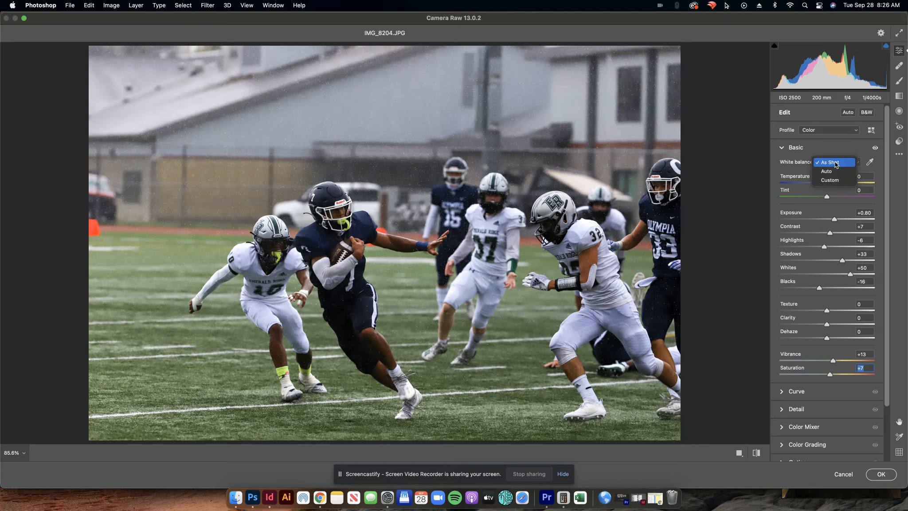
pyautogui.click(837, 171)
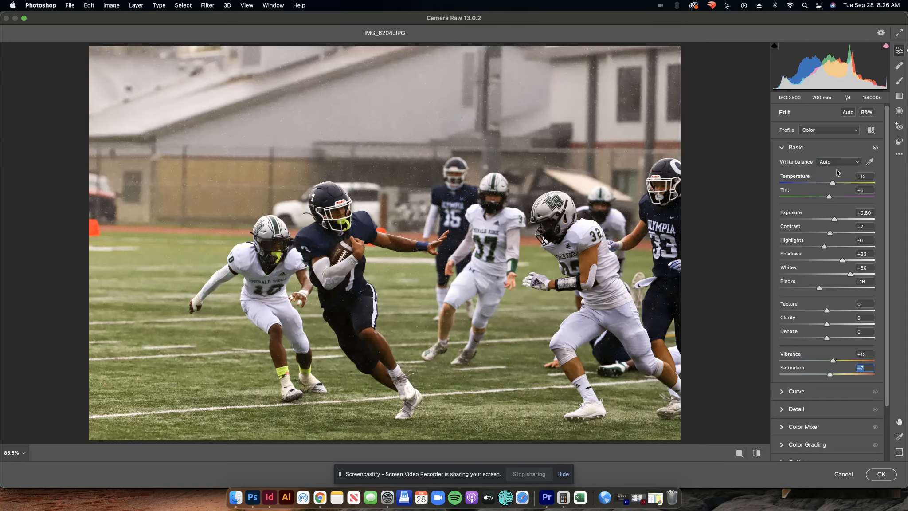
pyautogui.click(838, 163)
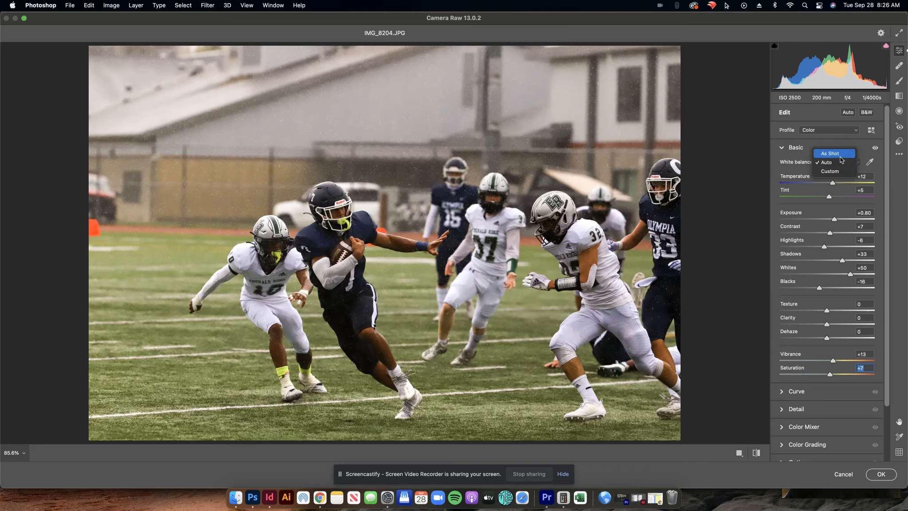
pyautogui.click(841, 158)
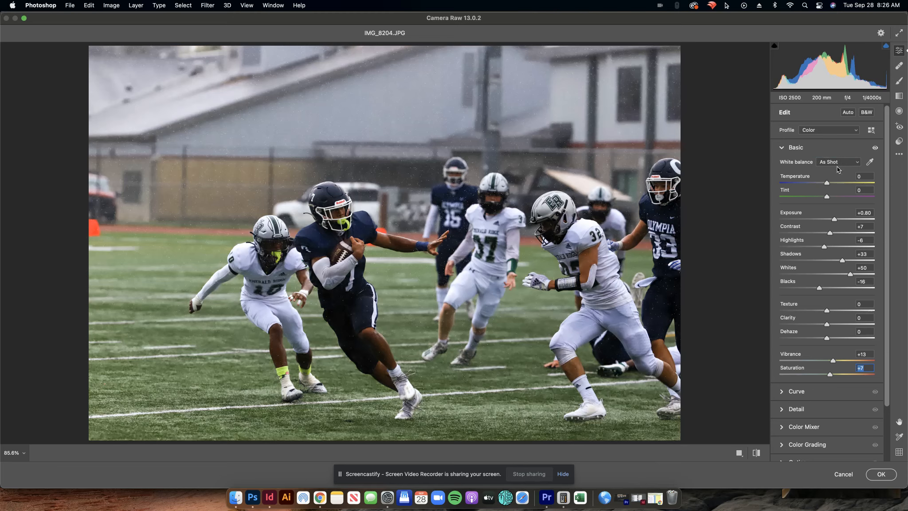
pyautogui.click(838, 163)
pyautogui.click(836, 171)
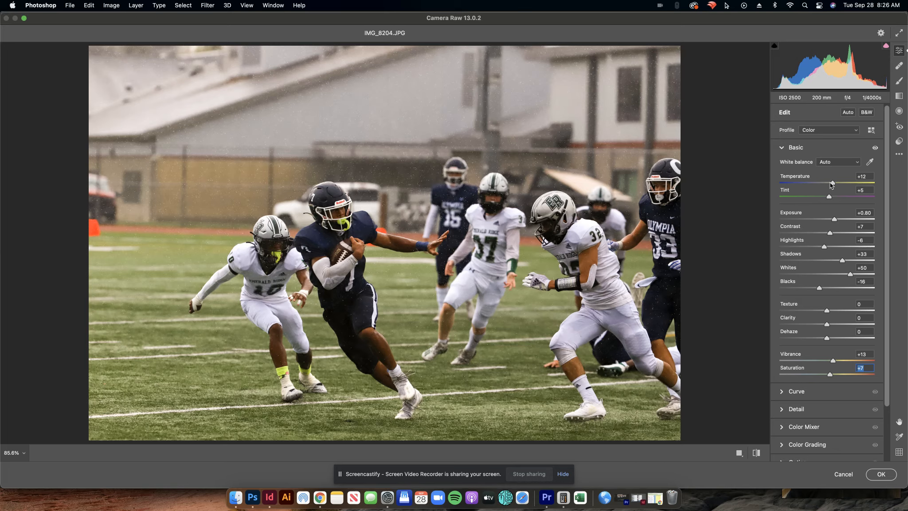
# Set the exposure to +1.15 and the temperature to +13, and apply the Camera Raw edits
pyautogui.moveTo(834, 219); pyautogui.dragTo(837, 221)
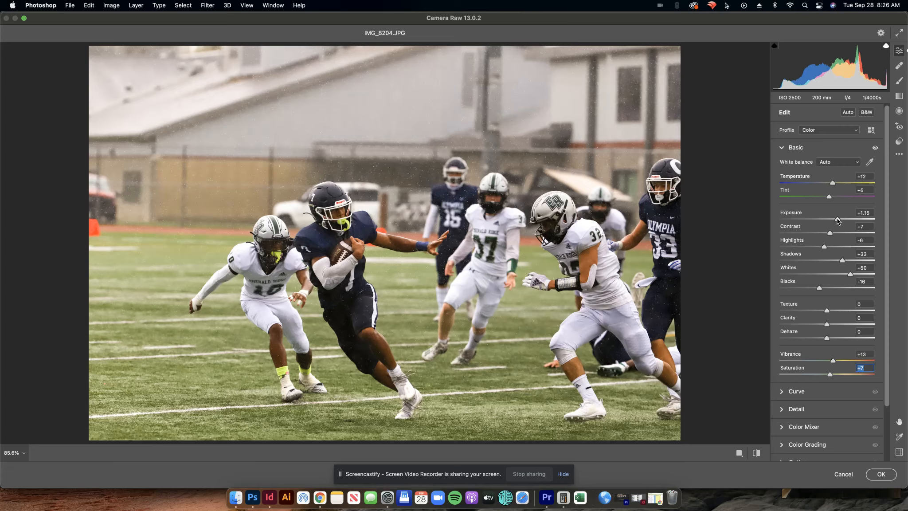
pyautogui.click(837, 221)
pyautogui.click(832, 184)
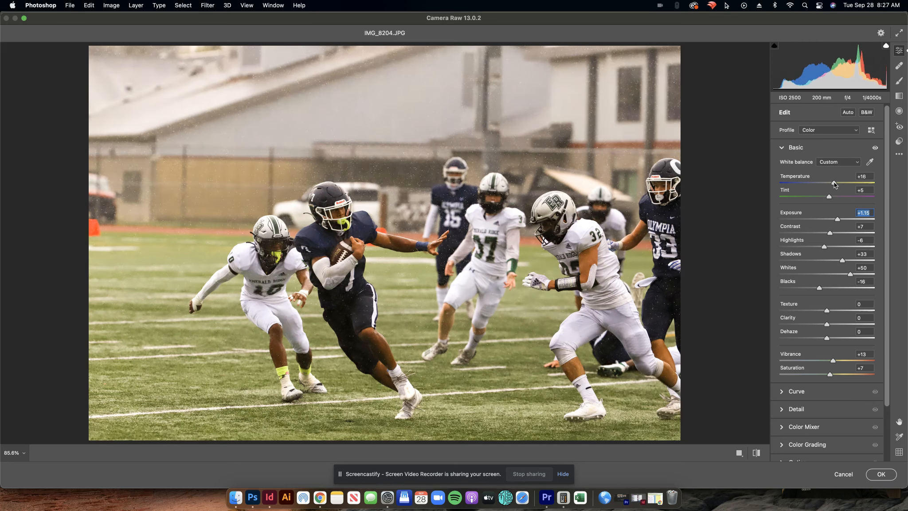
pyautogui.moveTo(833, 185); pyautogui.dragTo(834, 185)
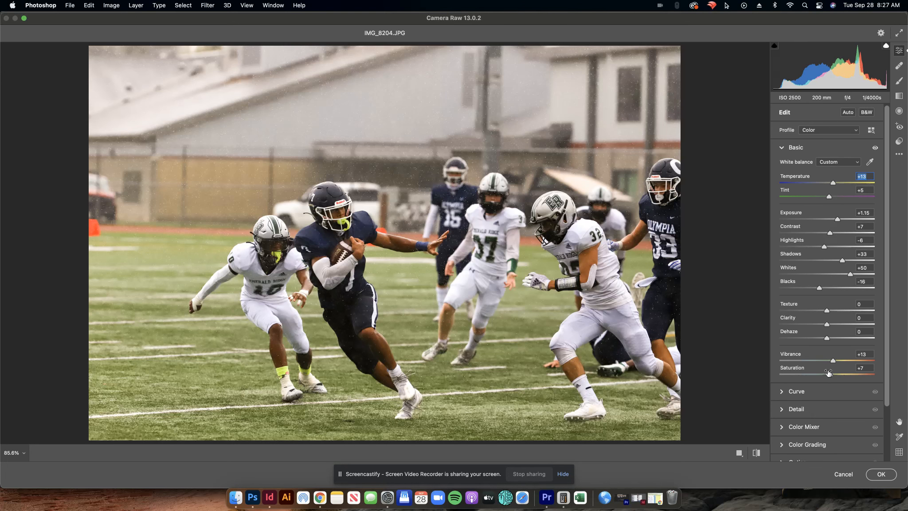
pyautogui.click(880, 473)
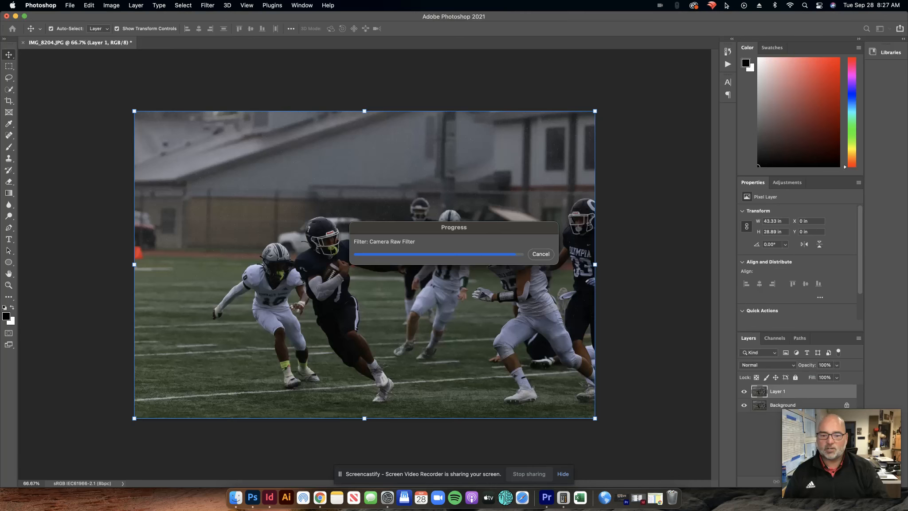
# Hide and show the edited layer to compare it with the original photo
pyautogui.click(743, 391)
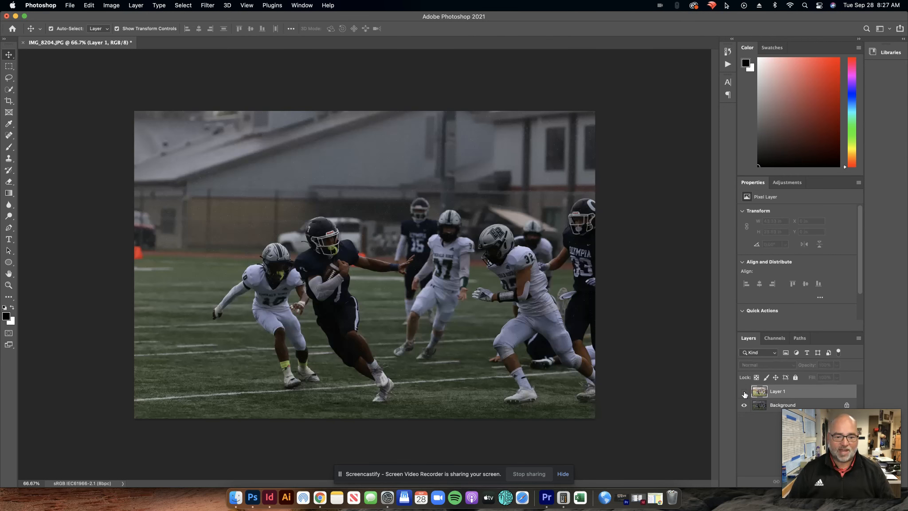
pyautogui.click(744, 391)
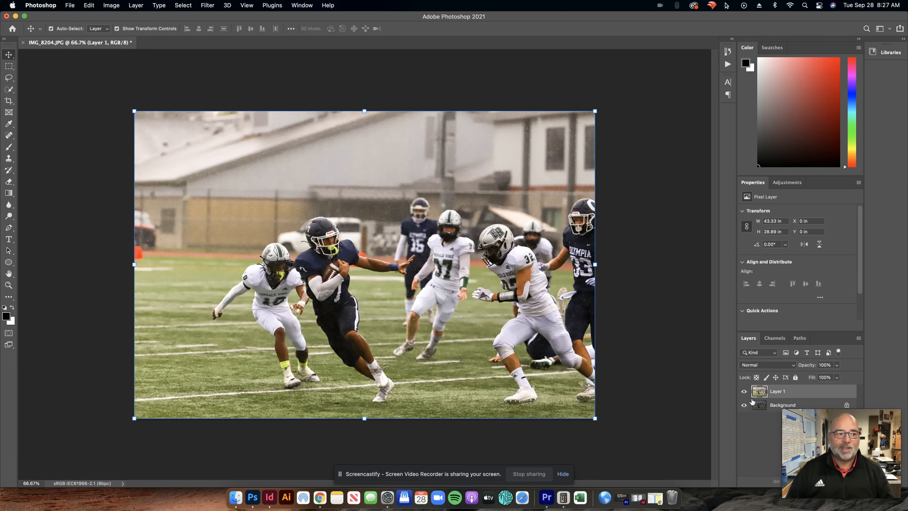
pyautogui.click(319, 499)
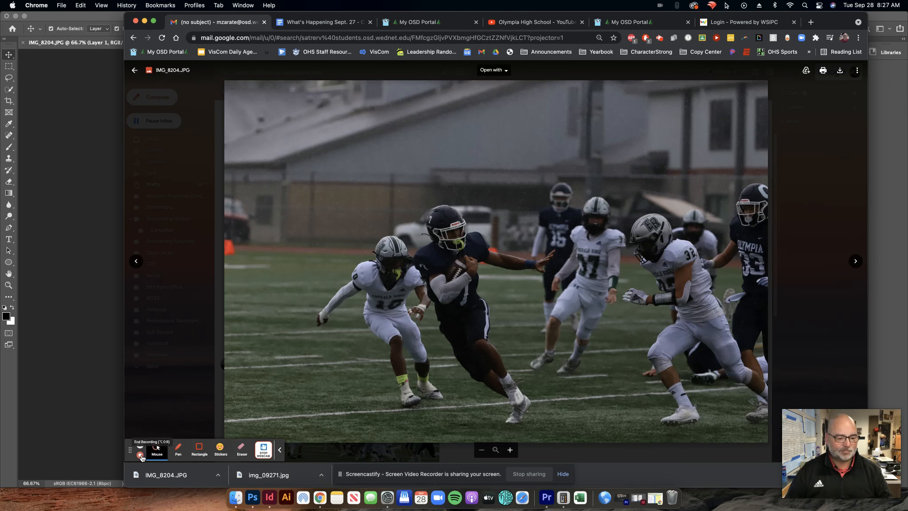